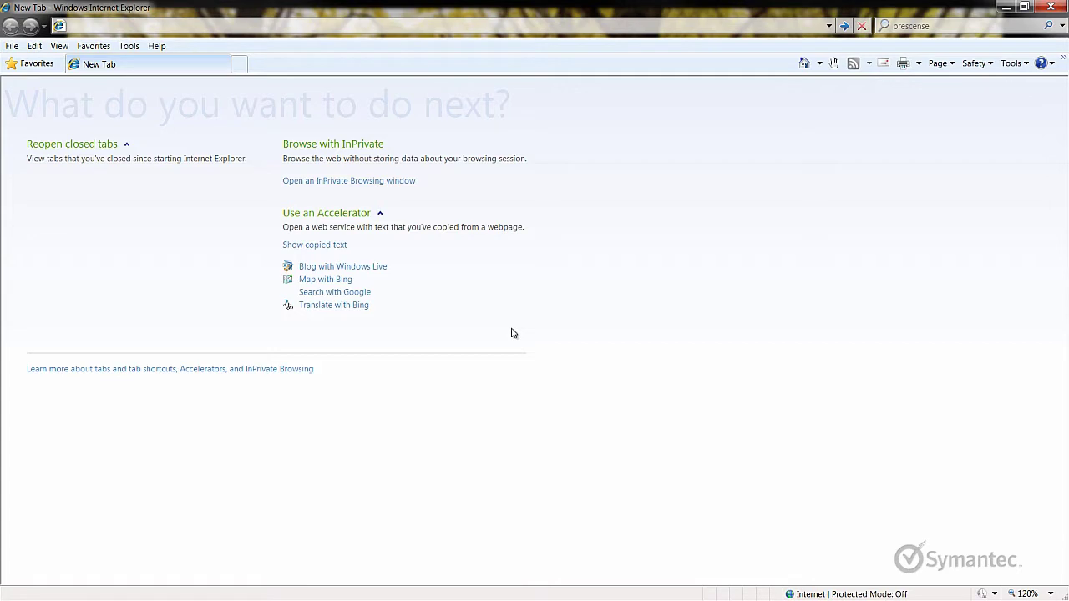
Go to symantec.com/ssl and open the Symantec Trust Center account sign-in page for SSL Certificates
{"action": "left_click", "coordinate": [223, 24]}
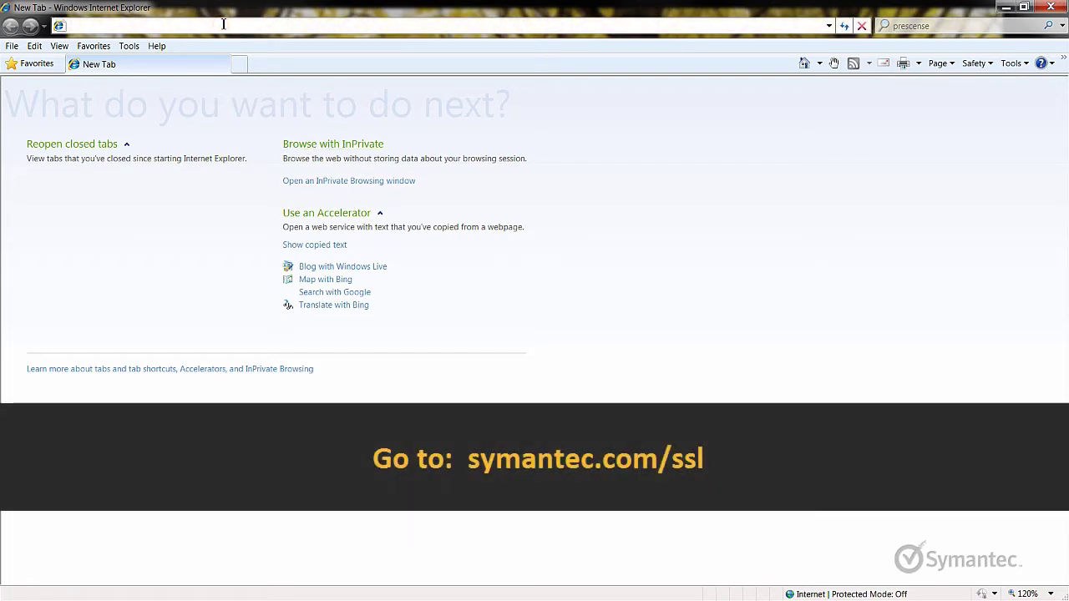
{"action": "type", "text": "symantec.com/ssl"}
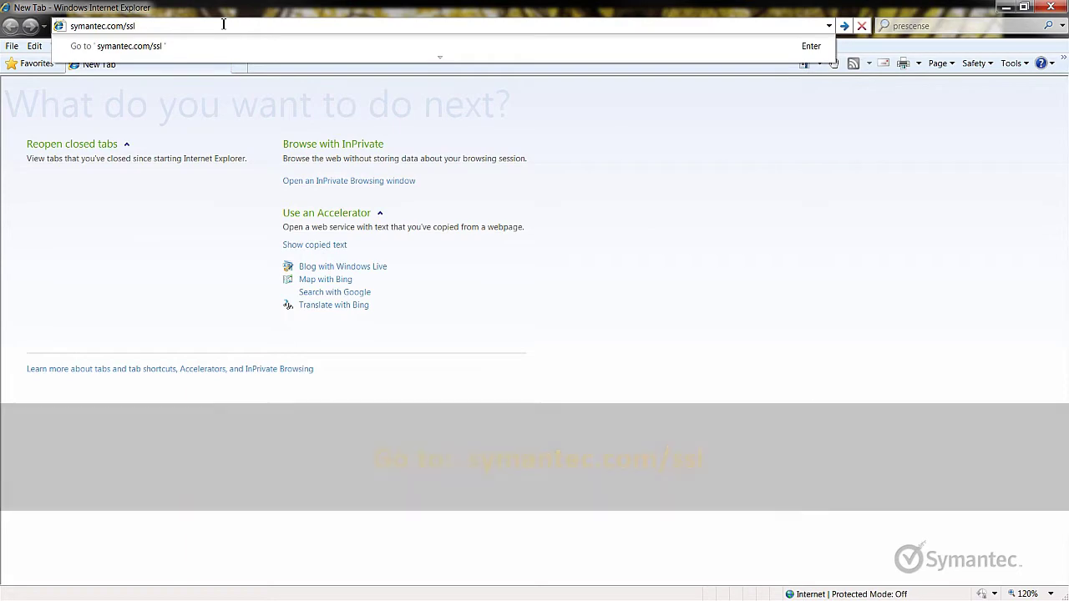
{"action": "key", "text": "Return"}
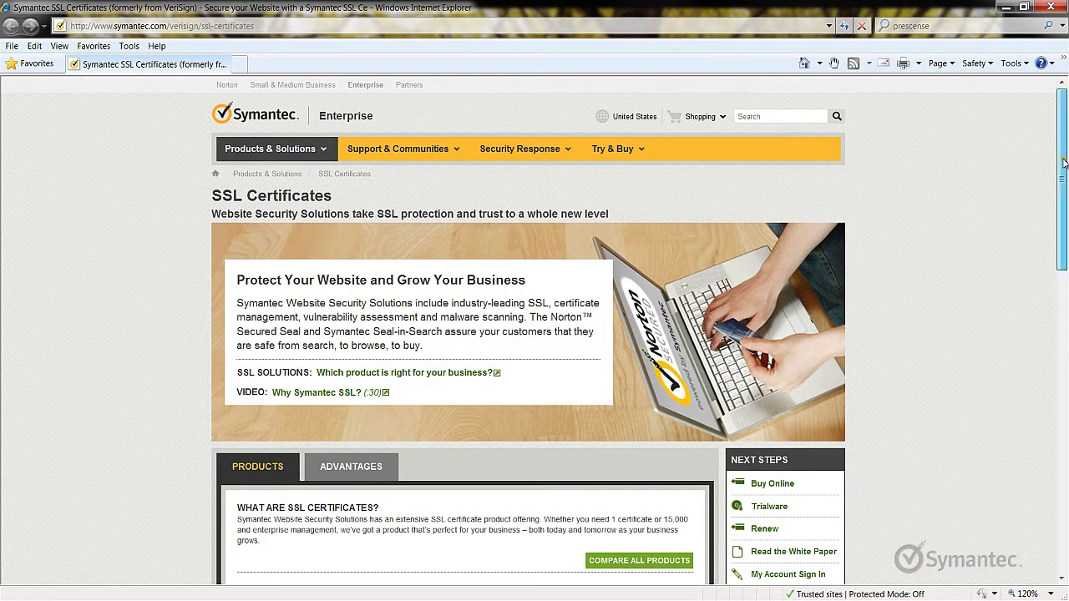
{"action": "left_click_drag", "start_coordinate": [1064, 162], "coordinate": [1053, 294]}
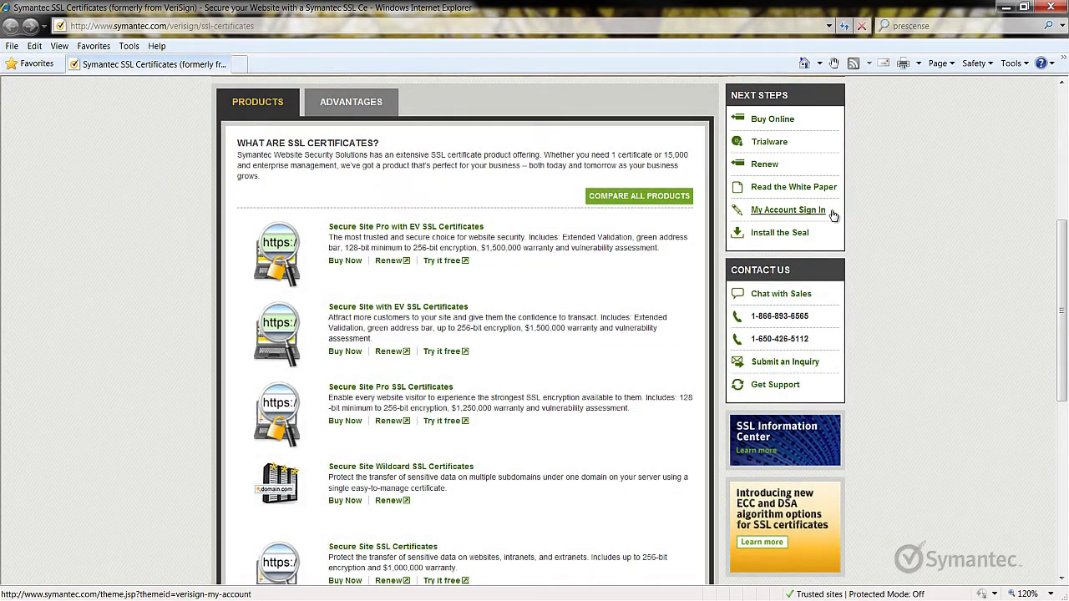
{"action": "left_click", "coordinate": [833, 216]}
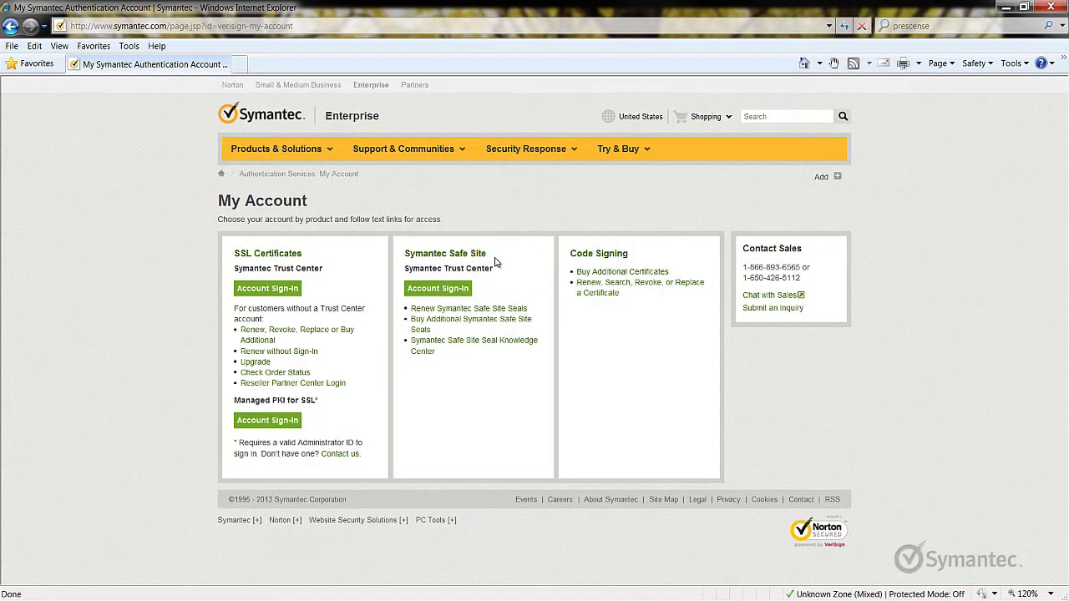
{"action": "left_click", "coordinate": [296, 289]}
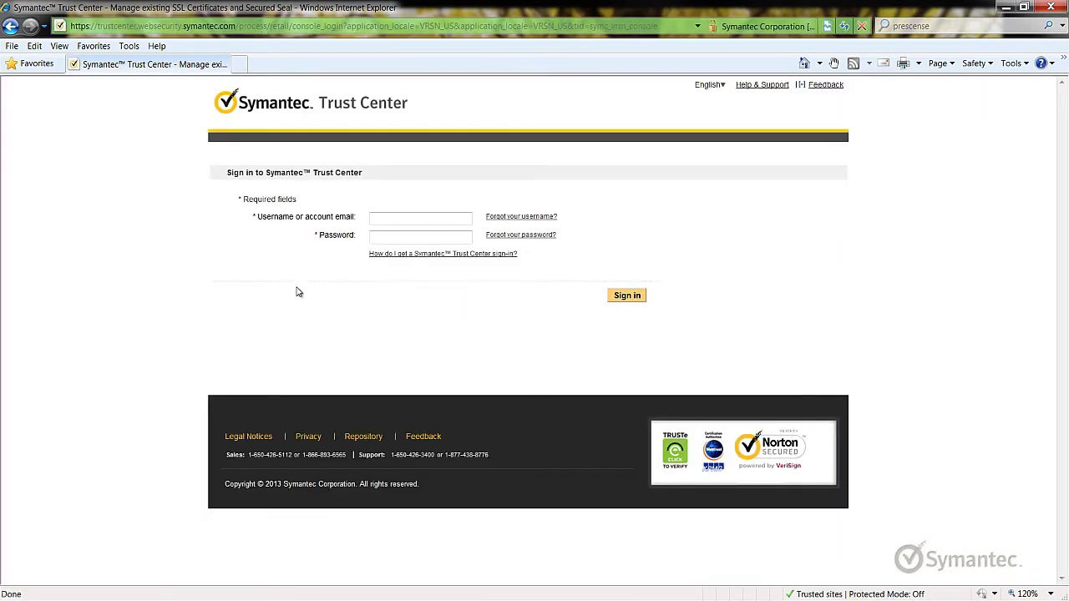
Sign in to the Trust Center with the account email and the account password
{"action": "left_click", "coordinate": [466, 219]}
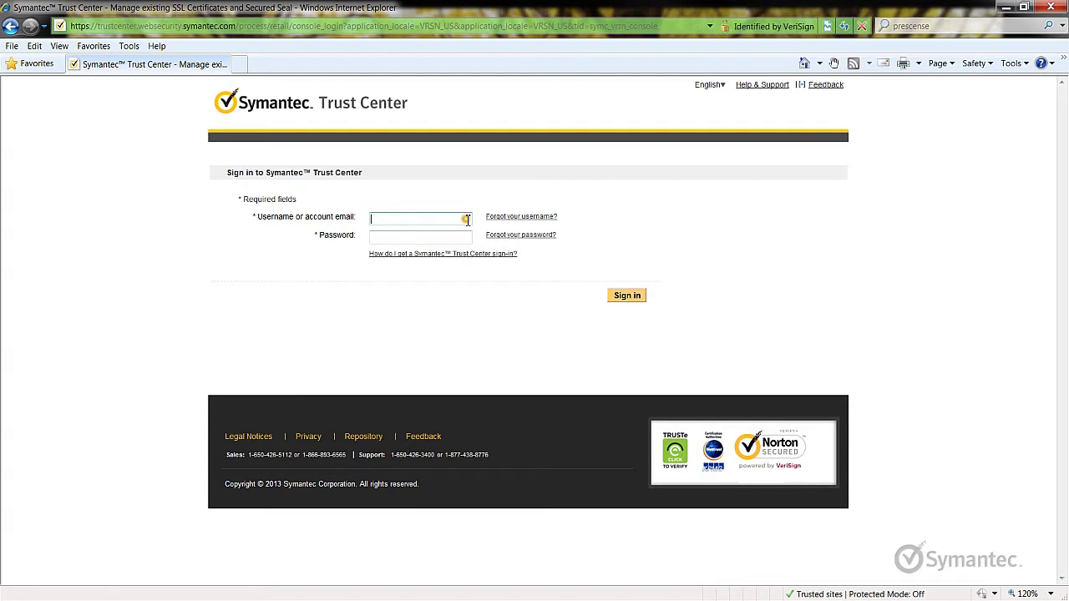
{"action": "type", "text": "youremail@you"}
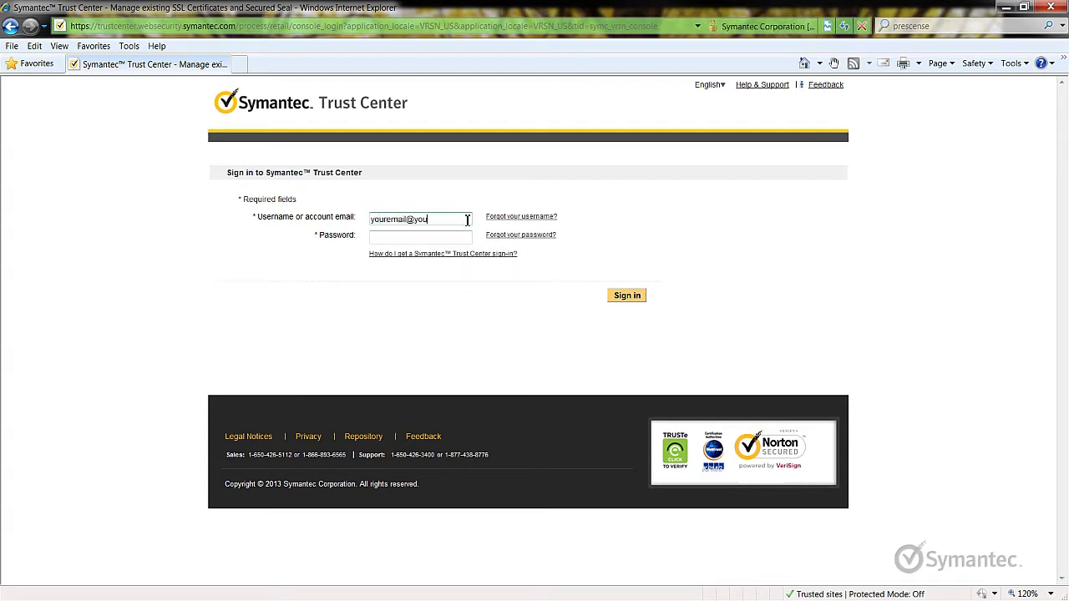
{"action": "type", "text": "rdomain.com"}
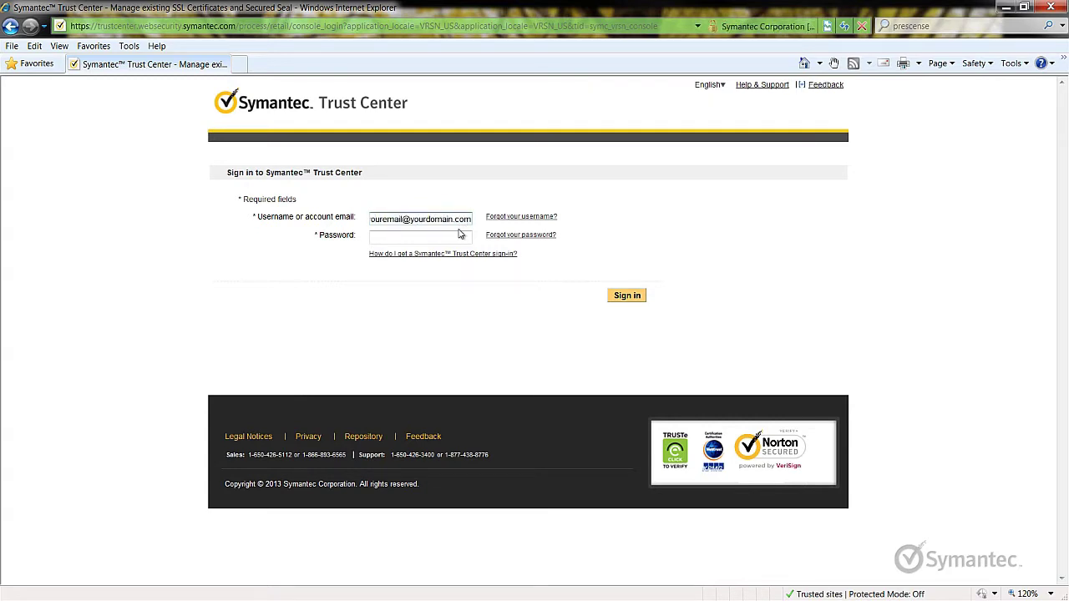
{"action": "left_click", "coordinate": [463, 240]}
{"action": "left_click", "coordinate": [463, 241]}
{"action": "type", "text": "••••••••••••"}
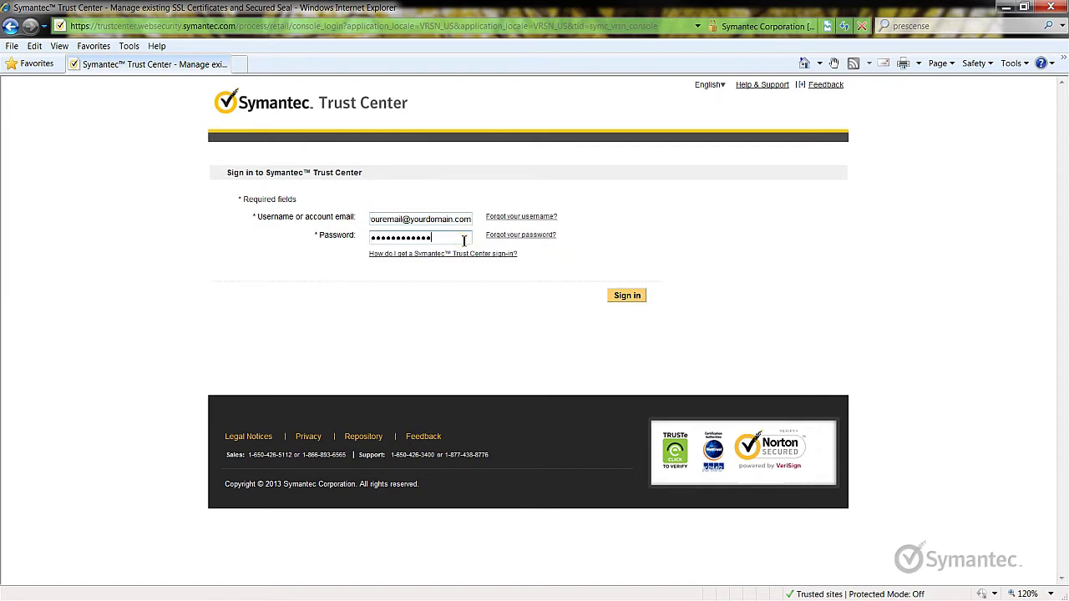
{"action": "left_click", "coordinate": [644, 301]}
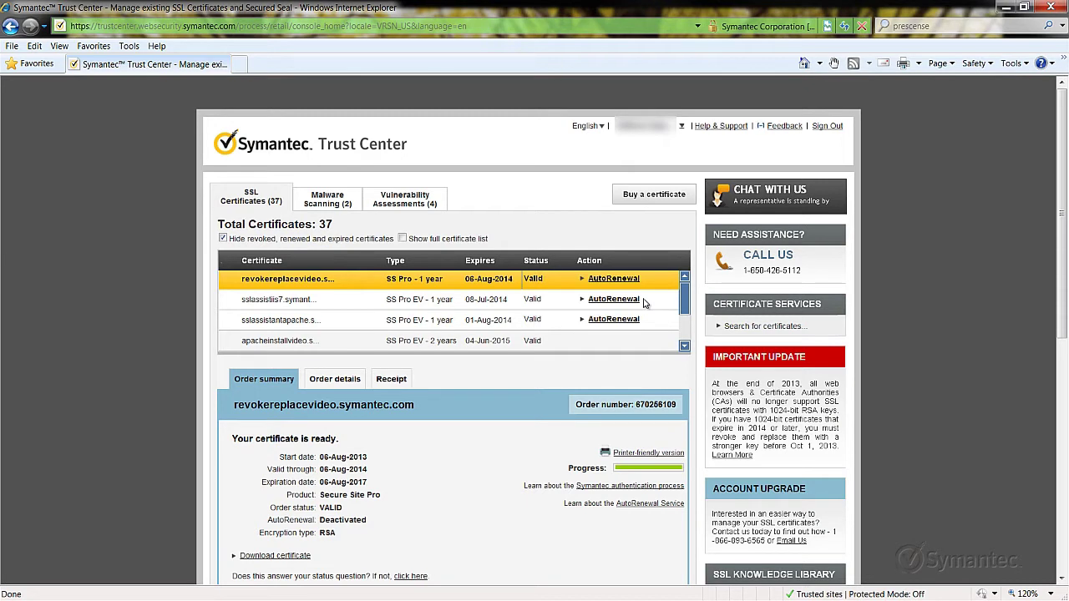
Open the manual certificate download for sslassistantapache.symantec.com and set its format to X.509
{"action": "left_click", "coordinate": [361, 325]}
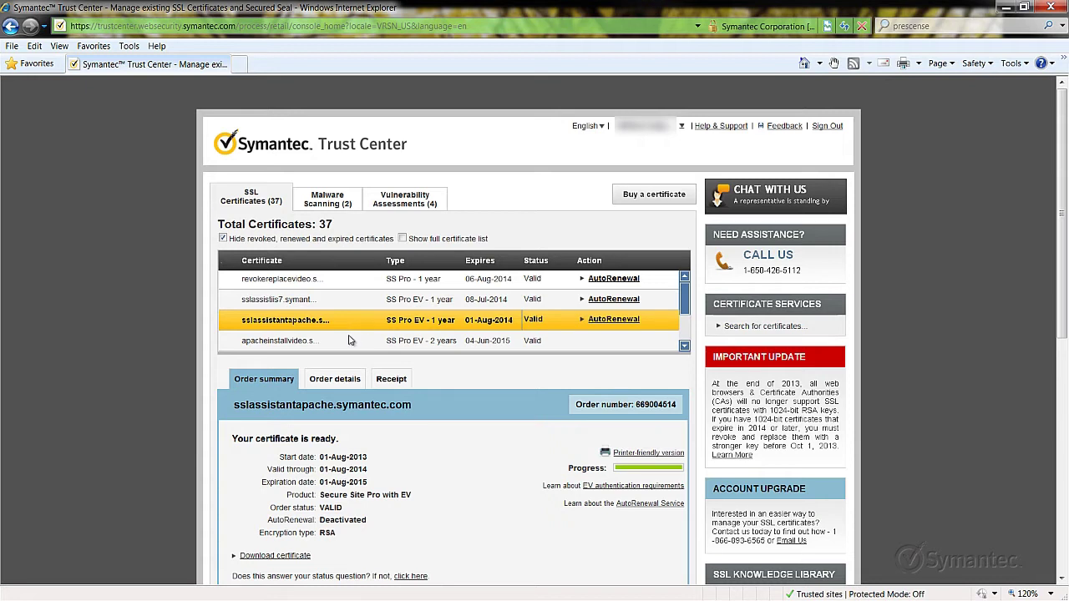
{"action": "left_click", "coordinate": [305, 559]}
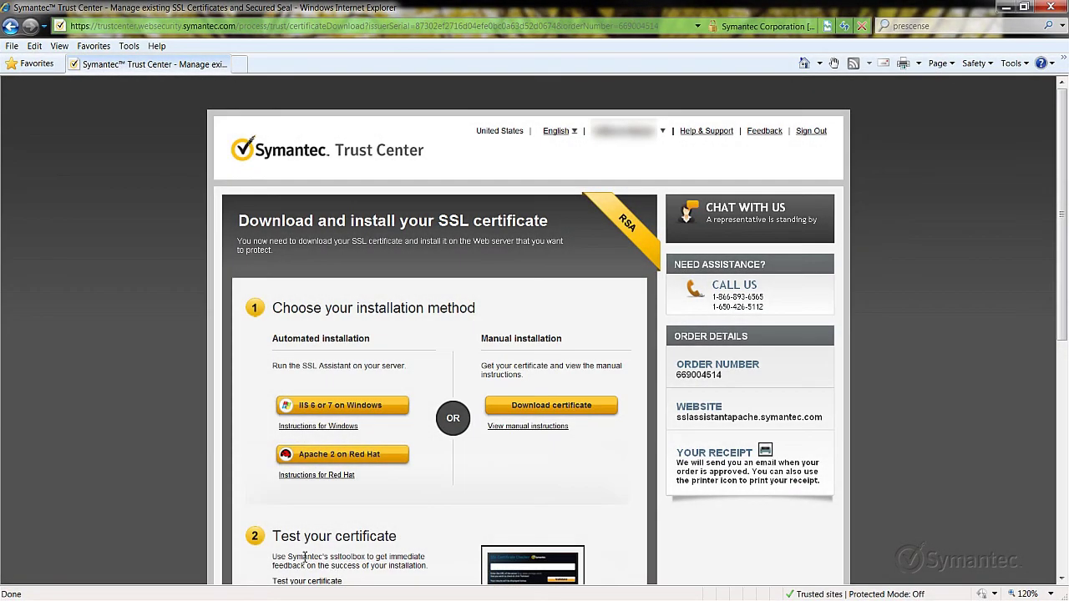
{"action": "left_click", "coordinate": [604, 412]}
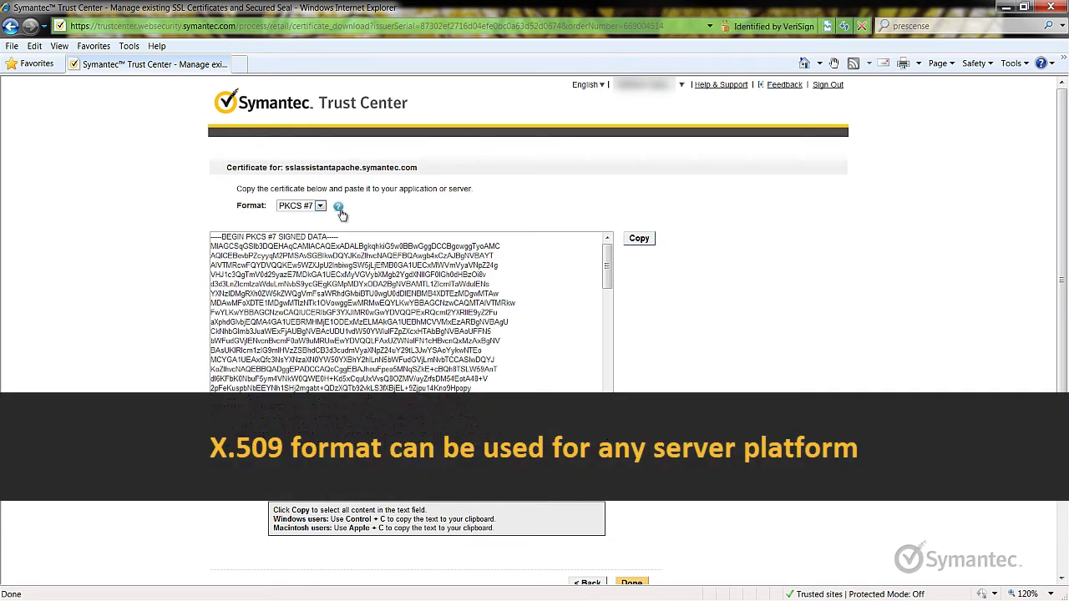
{"action": "left_click", "coordinate": [320, 206]}
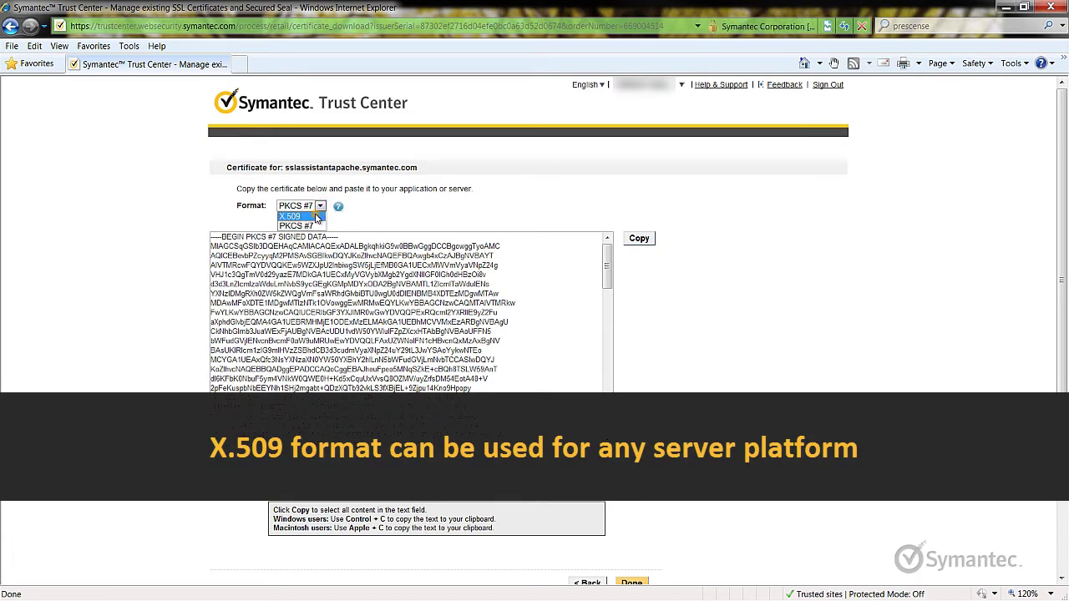
{"action": "left_click", "coordinate": [317, 218]}
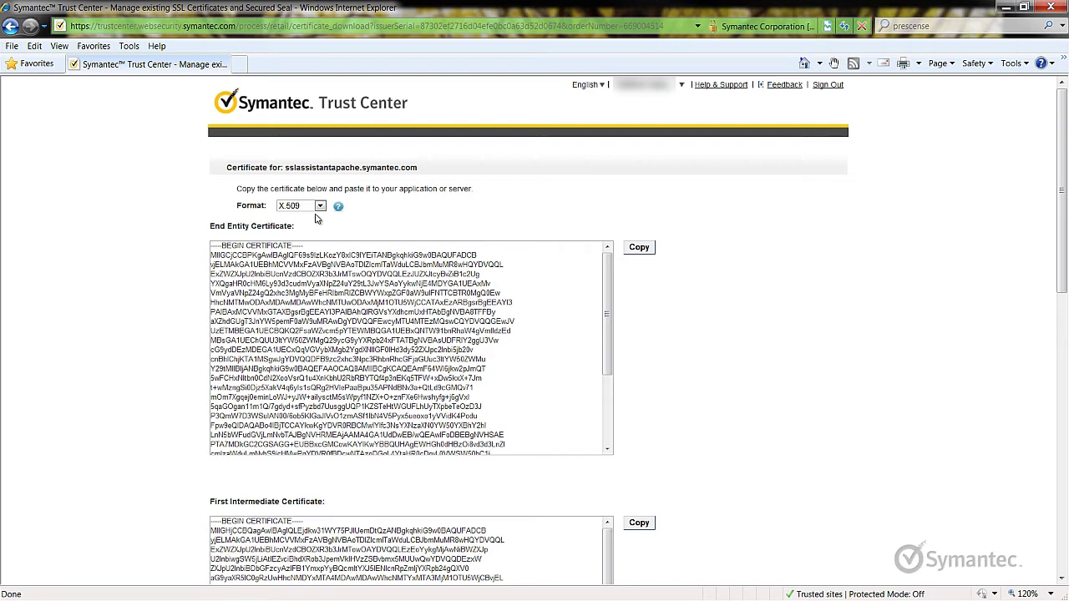
Copy the entire End Entity Certificate text and paste it into a blank Notepad document
{"action": "right_click", "coordinate": [499, 302]}
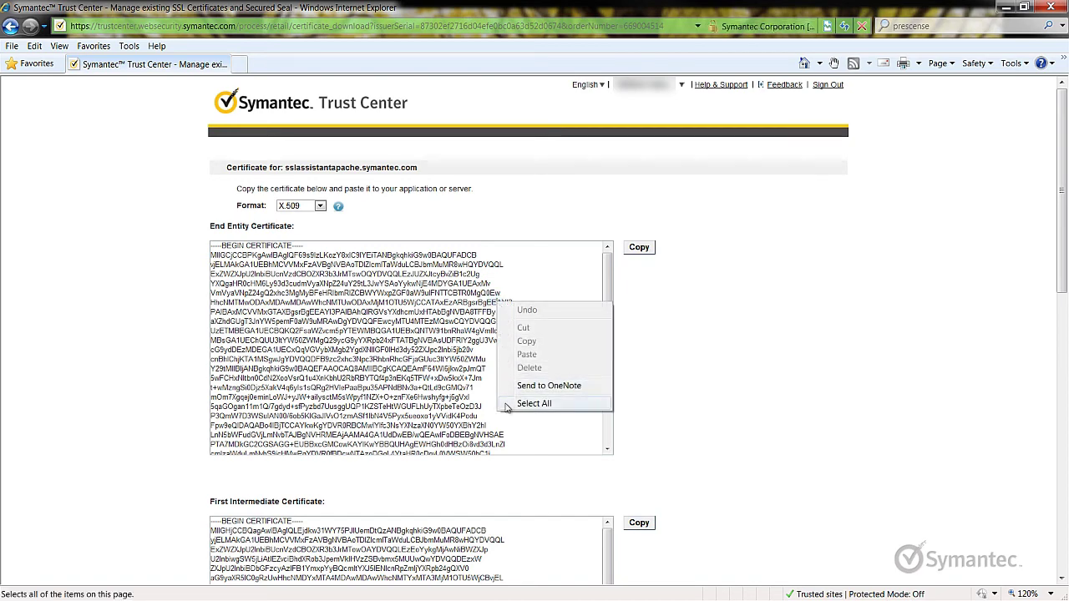
{"action": "left_click", "coordinate": [534, 403]}
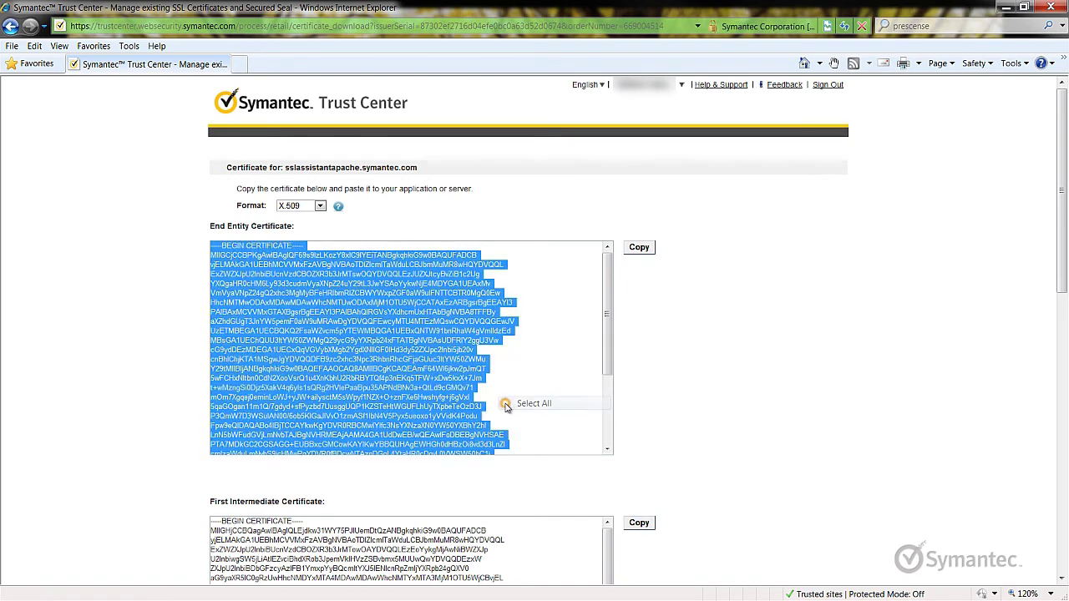
{"action": "right_click", "coordinate": [473, 312]}
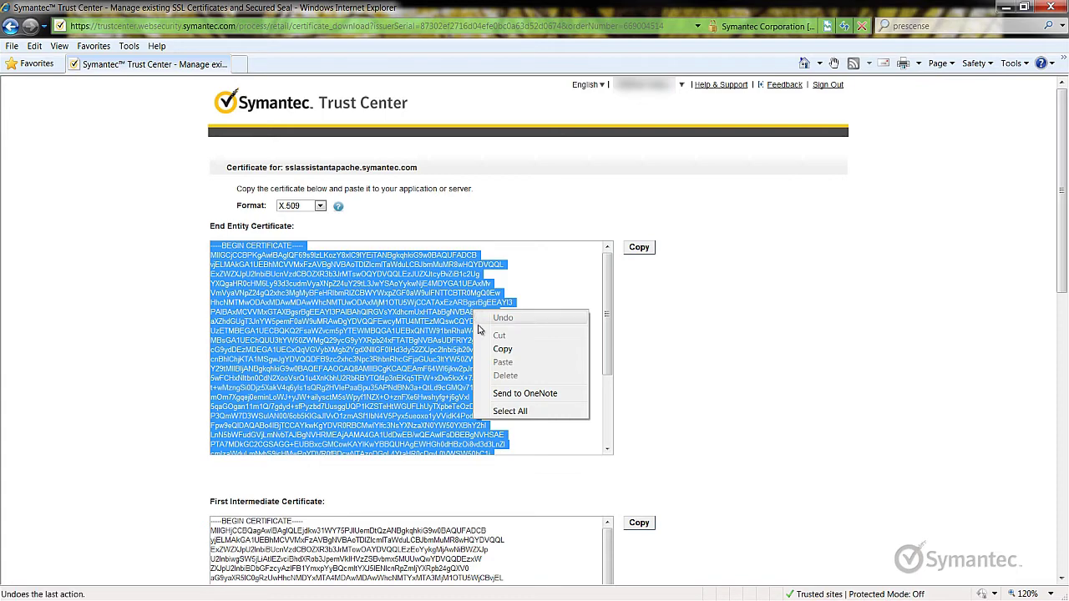
{"action": "left_click", "coordinate": [501, 349]}
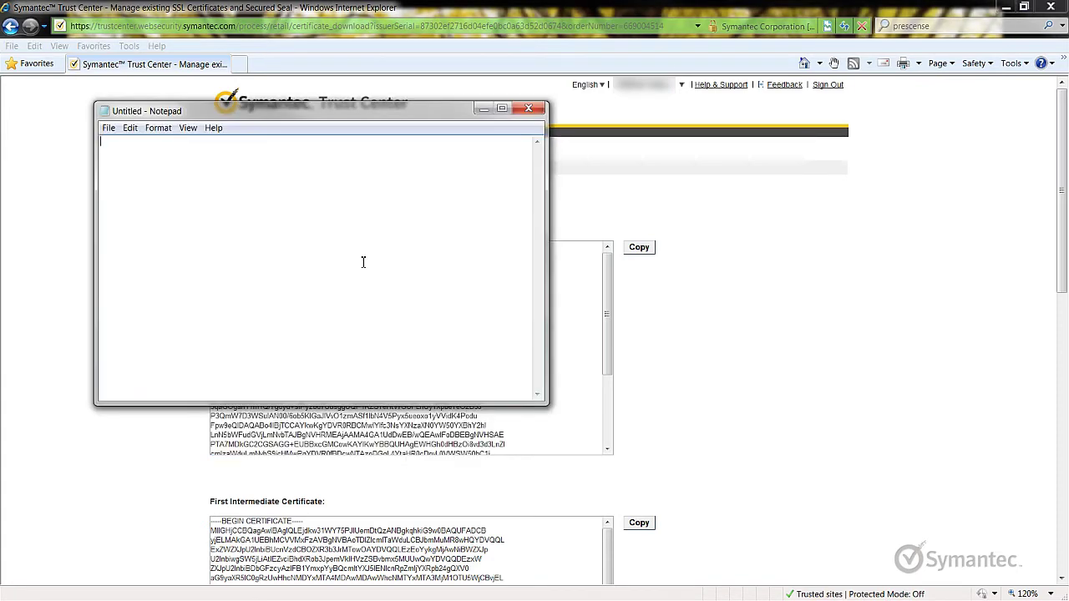
{"action": "right_click", "coordinate": [364, 262]}
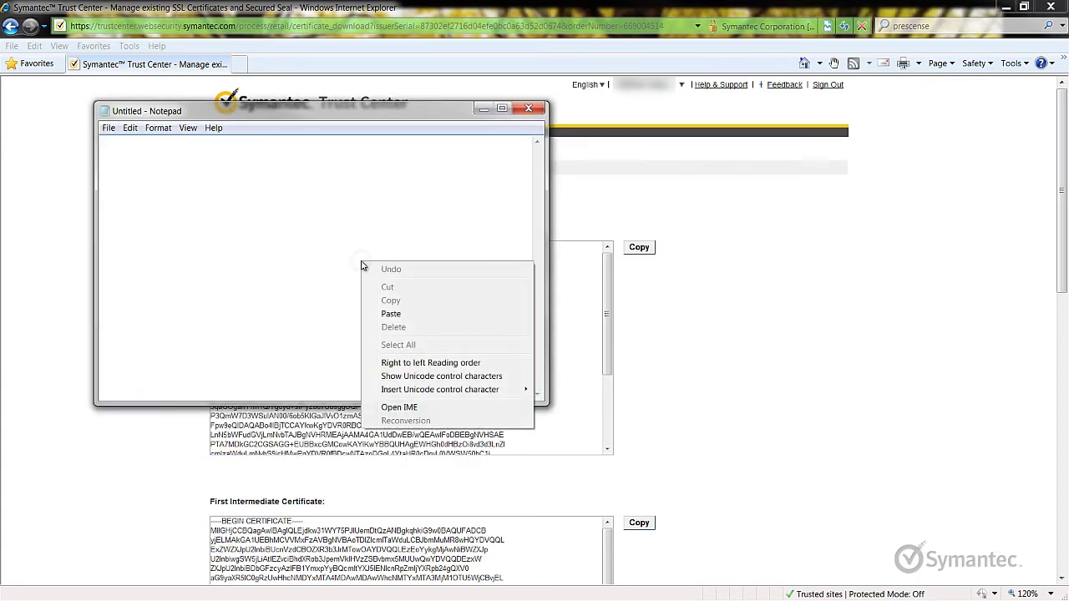
{"action": "left_click", "coordinate": [390, 314]}
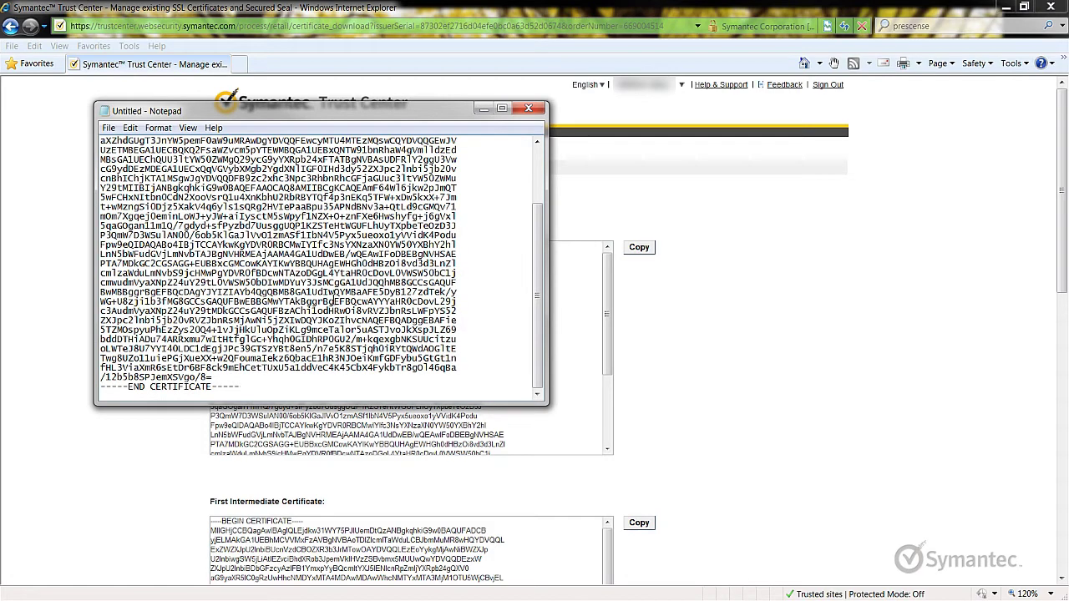
Save the pasted certificate in the Downloads folder under the file name sslcertificate.cer
{"action": "left_click", "coordinate": [110, 129]}
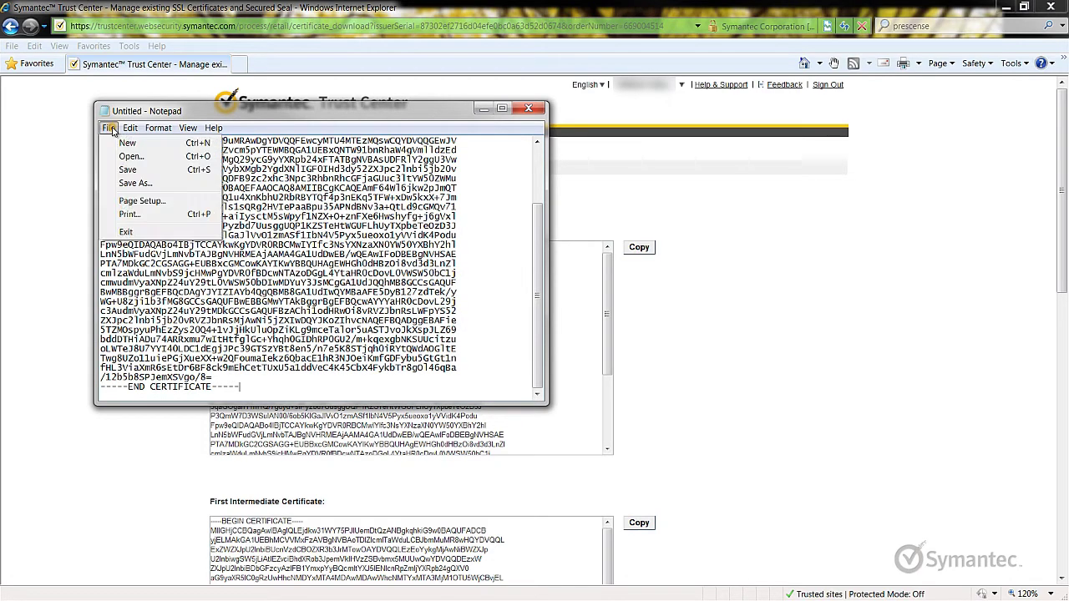
{"action": "left_click", "coordinate": [114, 185]}
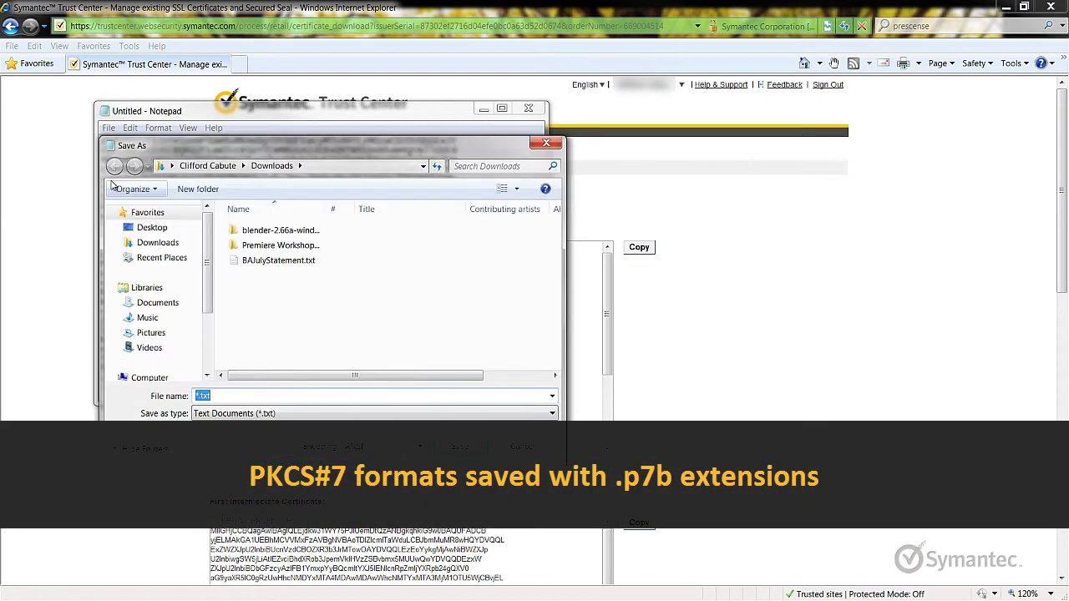
{"action": "type", "text": "sslcertificate"}
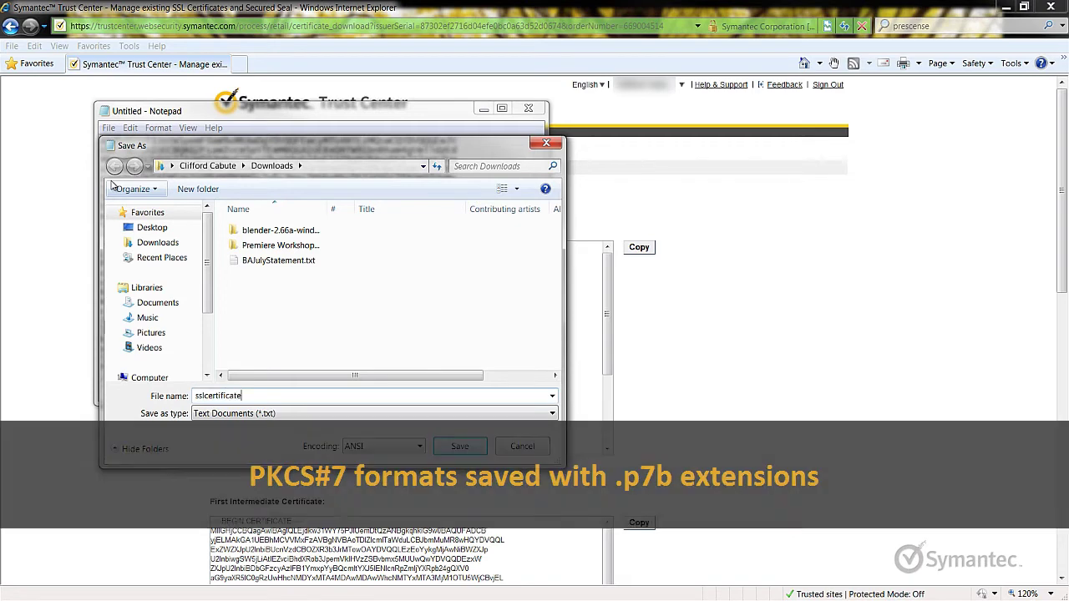
{"action": "type", "text": ".p7b"}
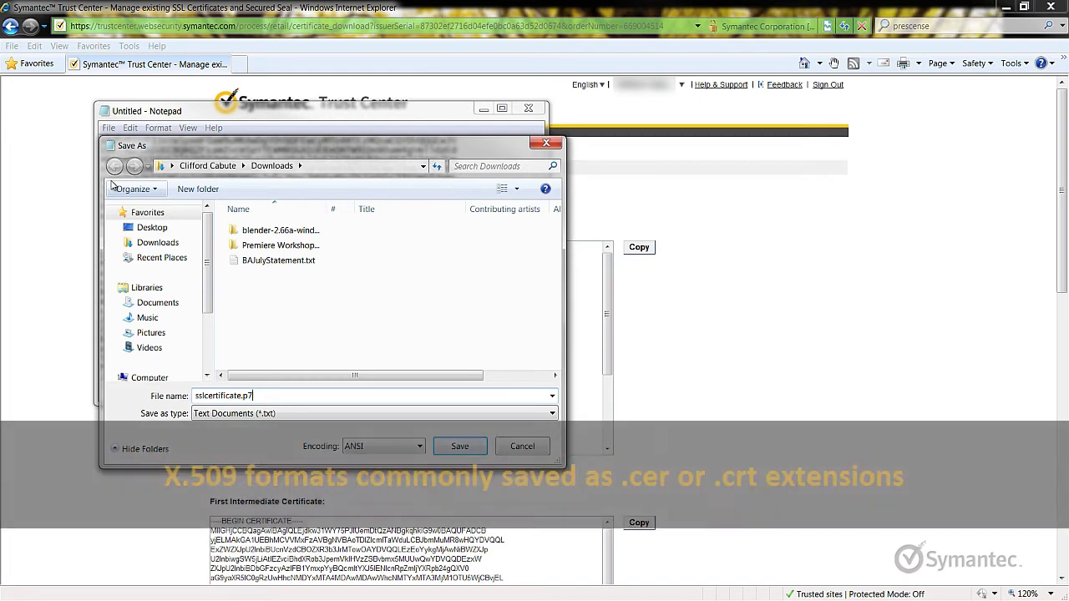
{"action": "key", "text": "BackSpace"}
{"action": "key", "text": "BackSpace"}
{"action": "key", "text": "BackSpace"}
{"action": "type", "text": "cer"}
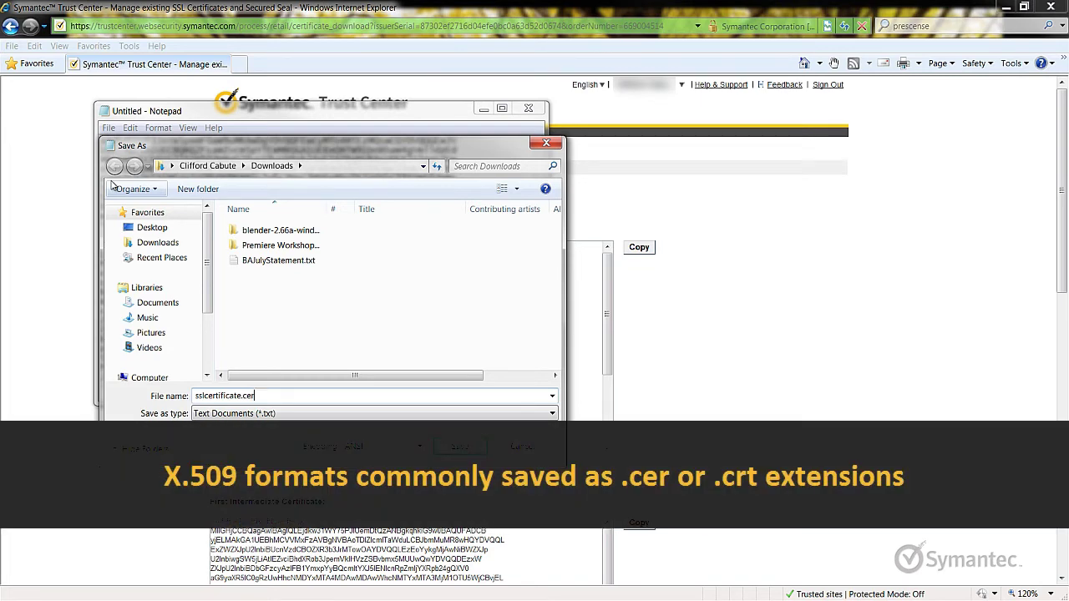